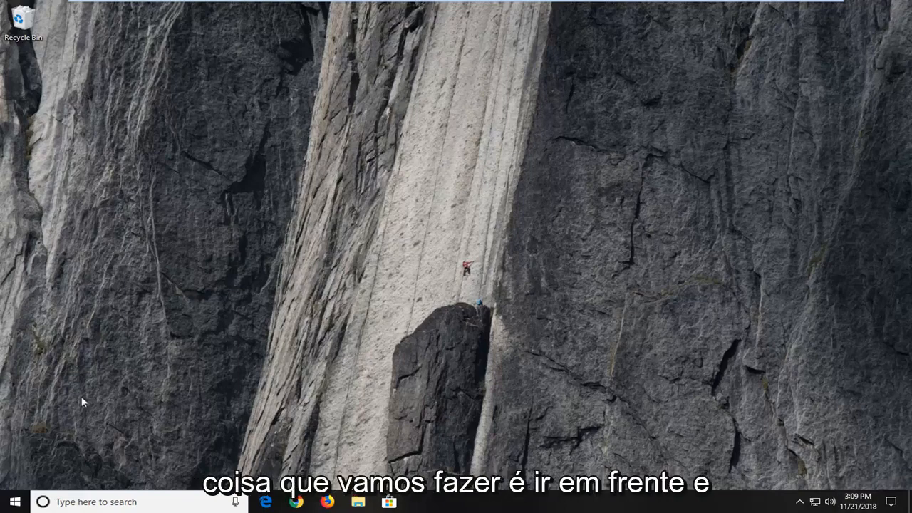
Step: Launch Command Prompt from Start with Run as administrator
left_click(15, 502)
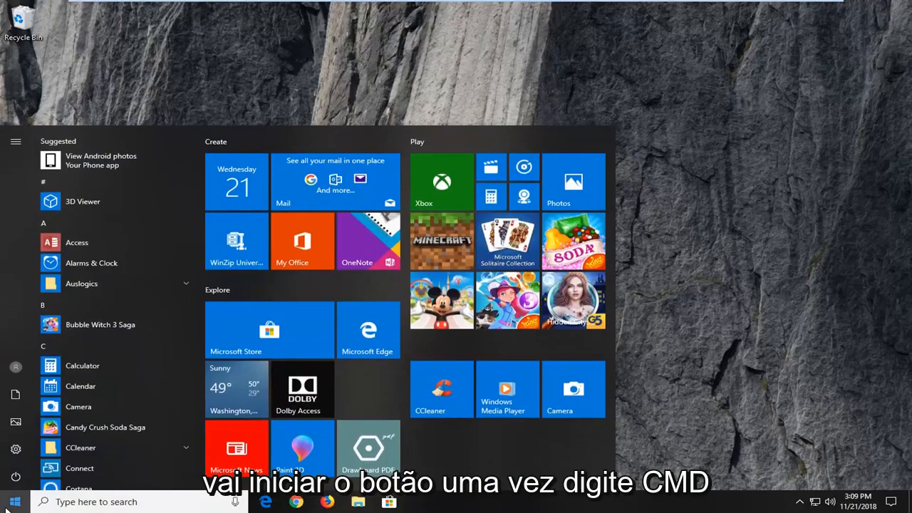
type("cmd")
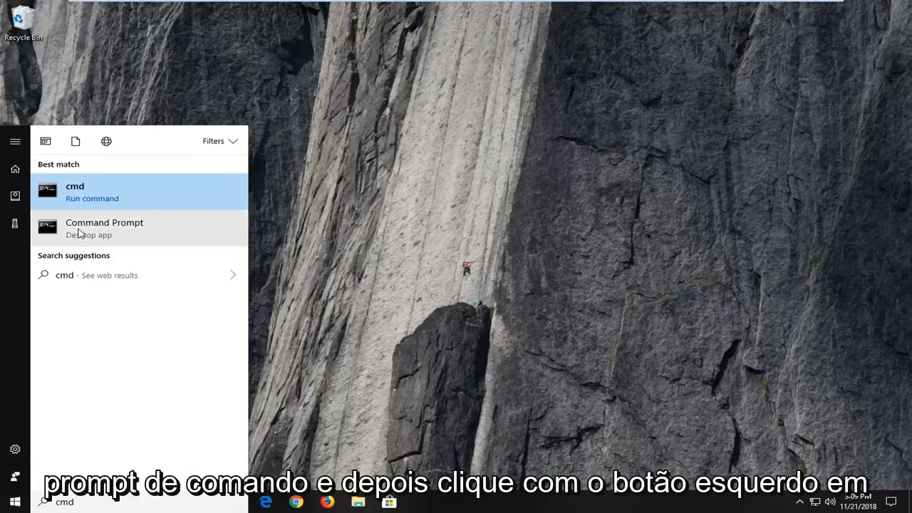
left_click(104, 228)
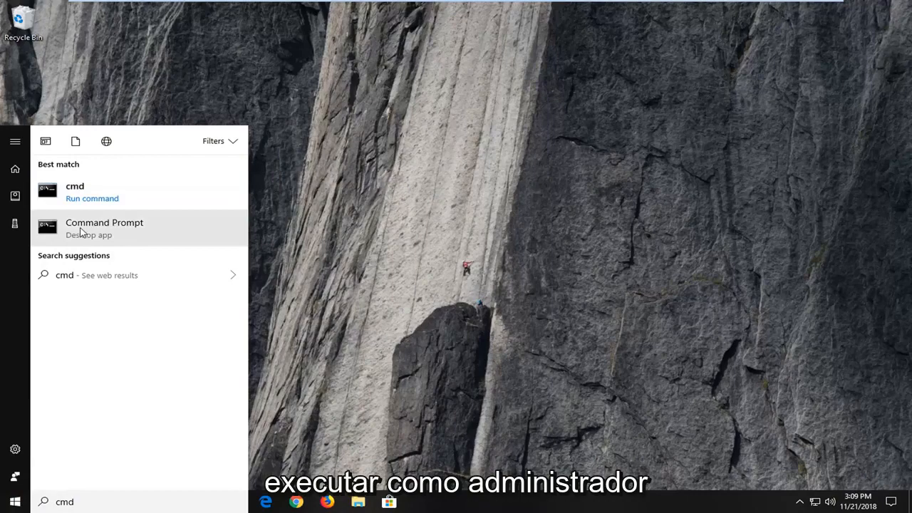
right_click(81, 234)
left_click(129, 243)
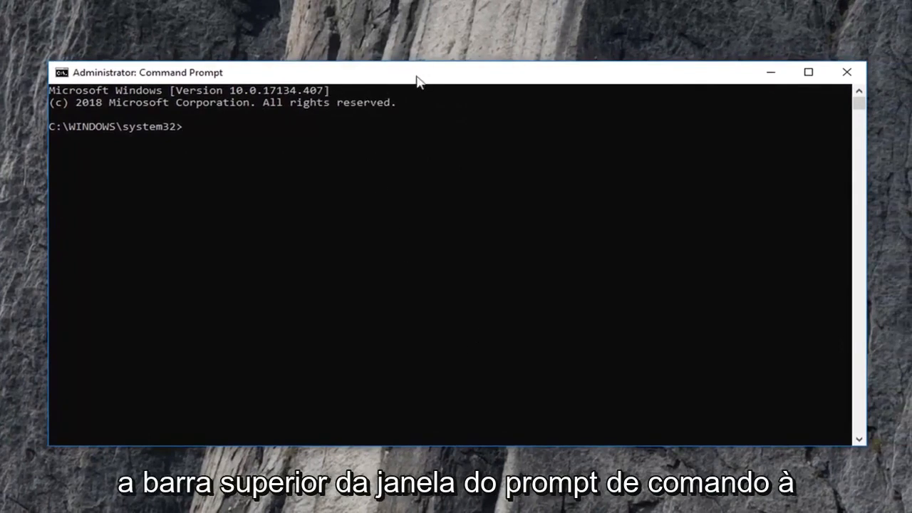
Step: Paste and run DISM /Online /Cleanup-Image /ScanHealth via the title-bar Edit menu
right_click(460, 75)
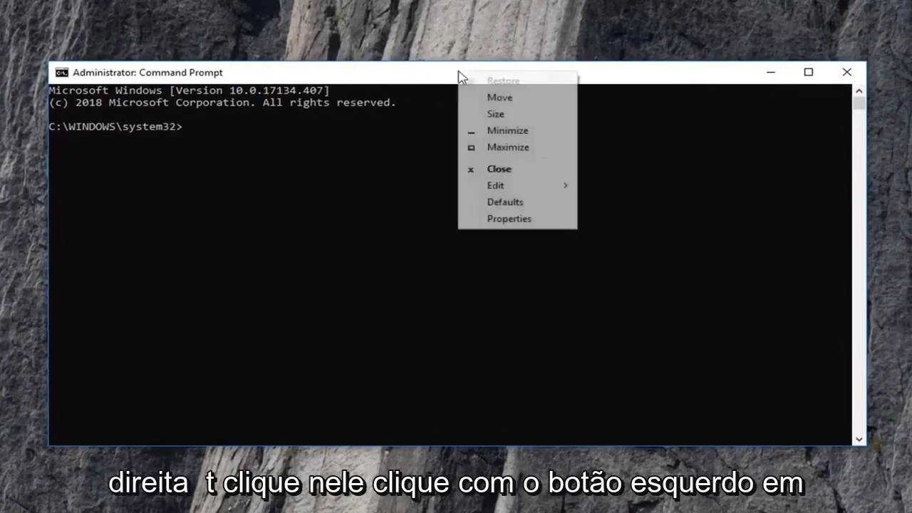
mouse_move(497, 186)
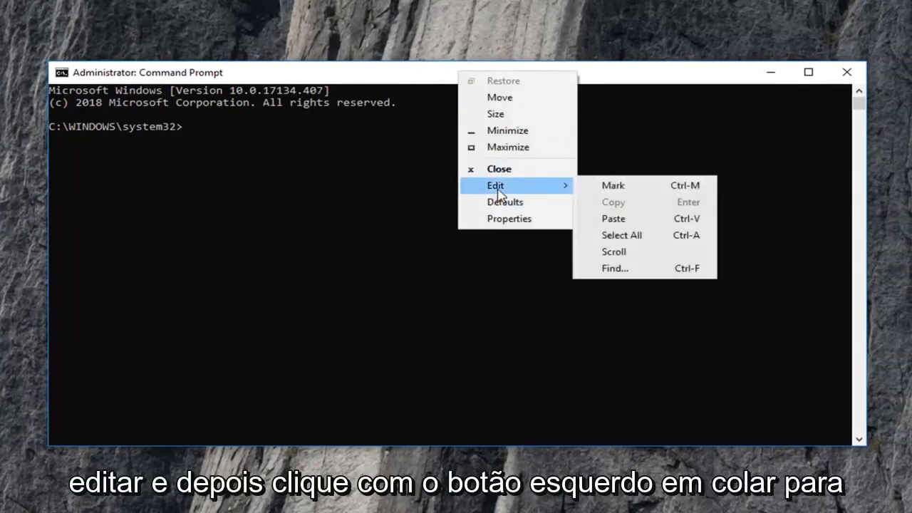
left_click(608, 219)
key("Return")
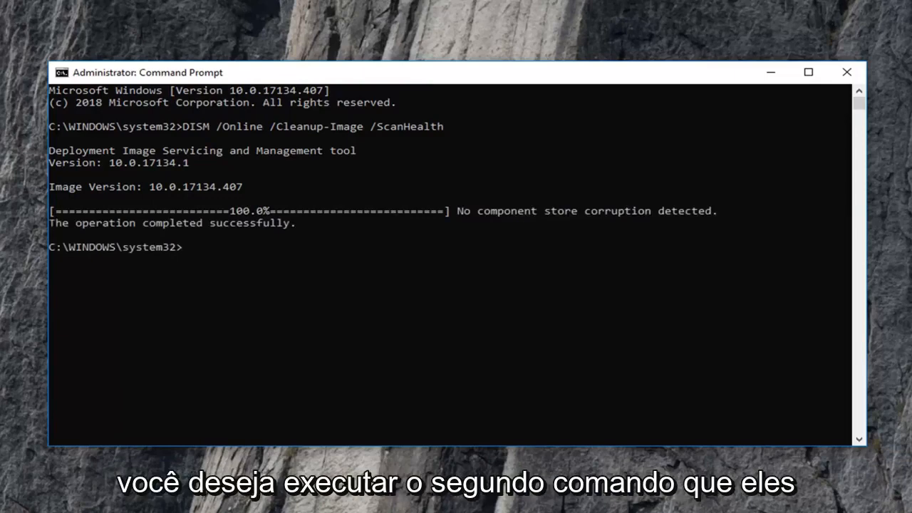
Step: Paste and start DISM /Online /Cleanup-Image /RestoreHealth the same way
right_click(394, 74)
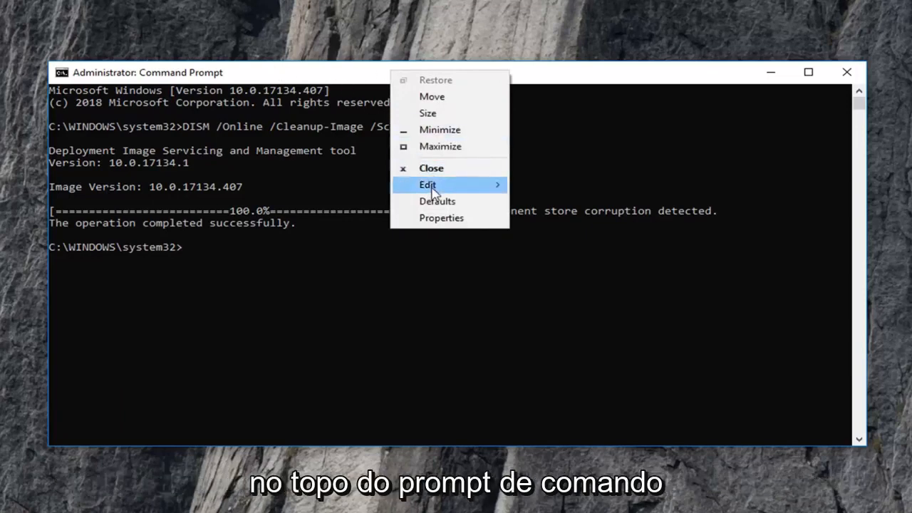
mouse_move(428, 184)
left_click(547, 219)
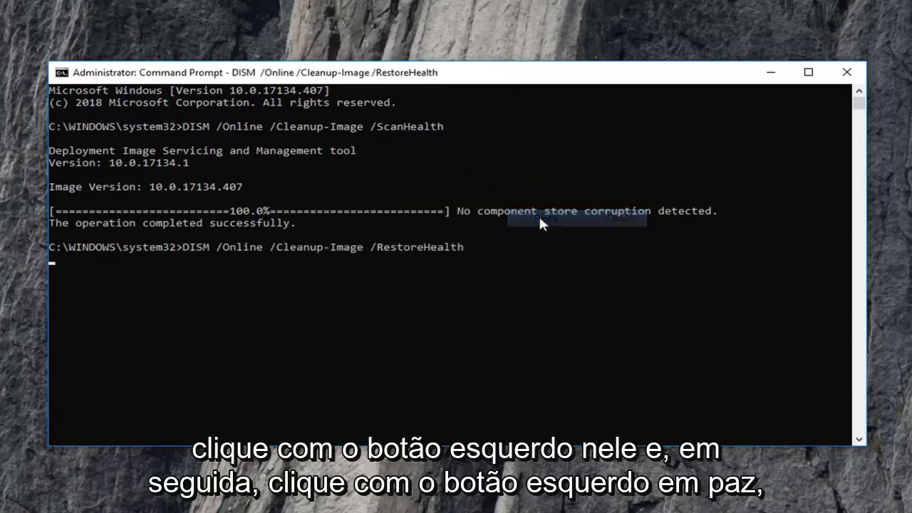